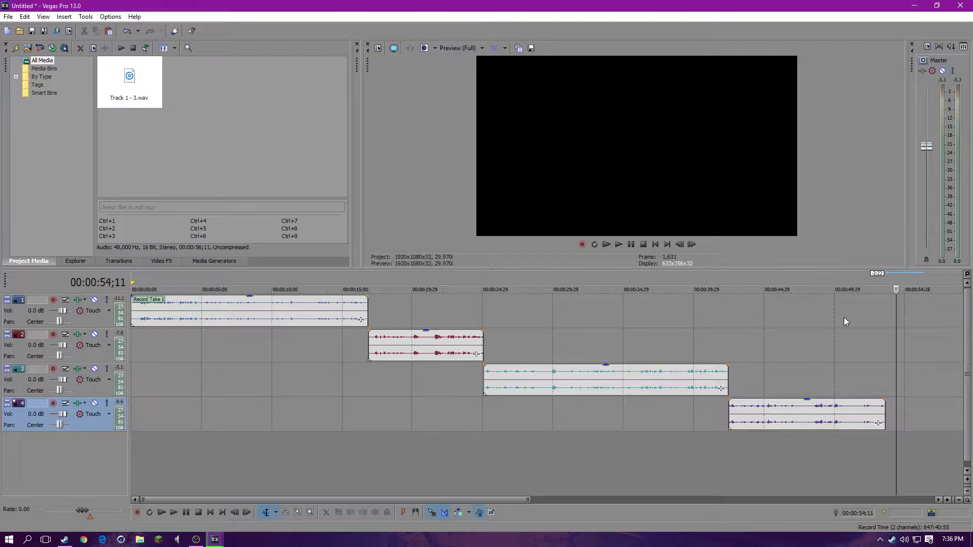
Play the four recorded tracks from the start, replay the opening of the first clip and pause at about 00:00:03;27
{"action": "left_click", "coordinate": [765, 350]}
{"action": "key", "text": "ctrl+Home"}
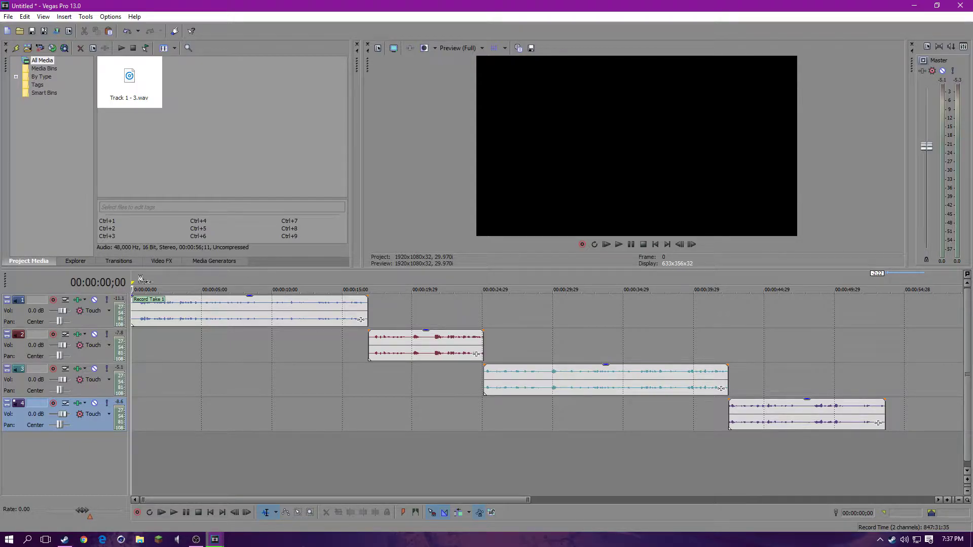
{"action": "left_click", "coordinate": [618, 246]}
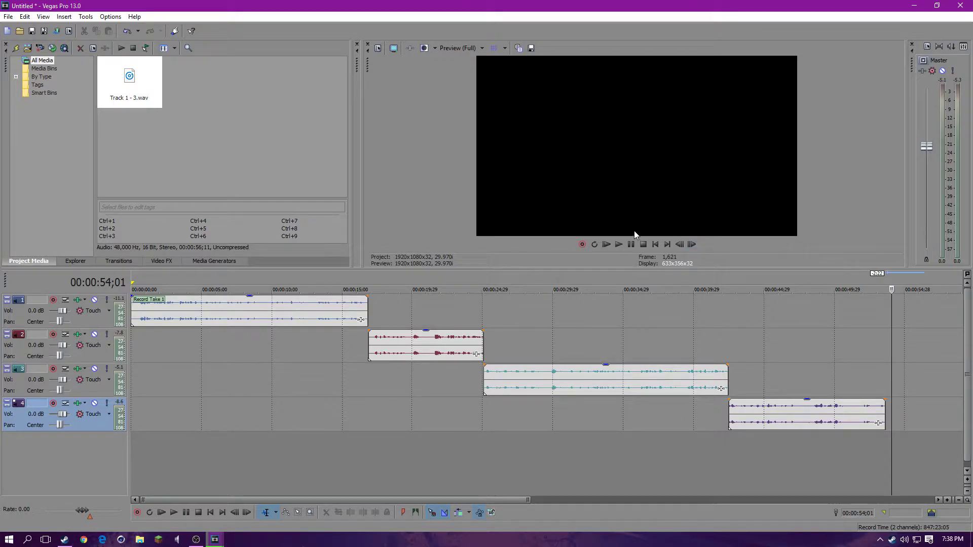
{"action": "left_click", "coordinate": [608, 245]}
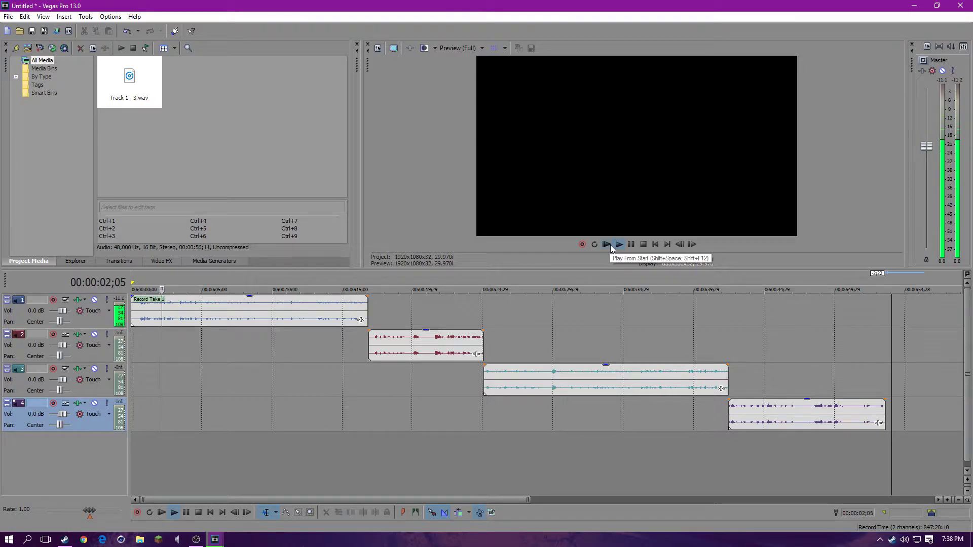
{"action": "key", "text": "Return"}
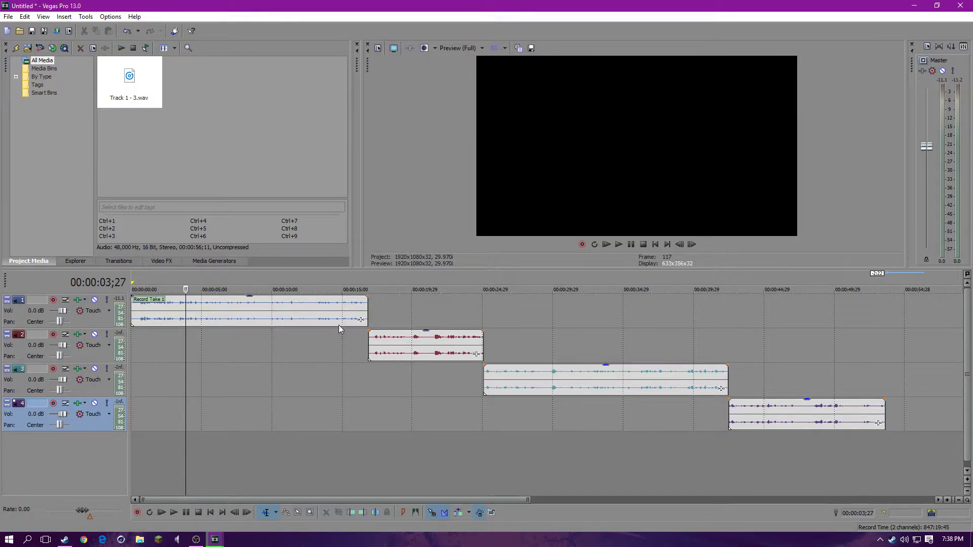
Look through the event plug-ins for the first track's clip, highlight ExpressFX Audio Restoration and close the chooser without adding it
{"action": "left_click", "coordinate": [359, 321]}
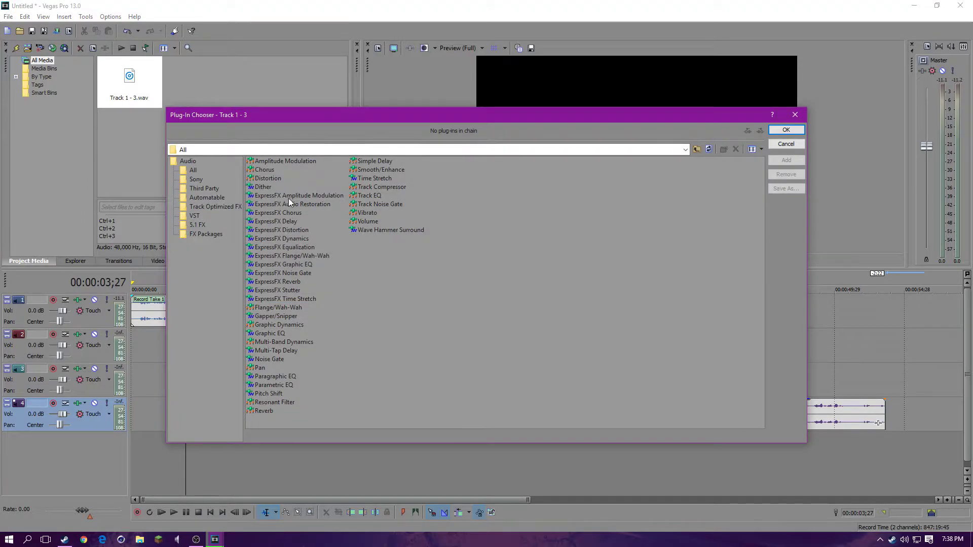
{"action": "left_click", "coordinate": [291, 202]}
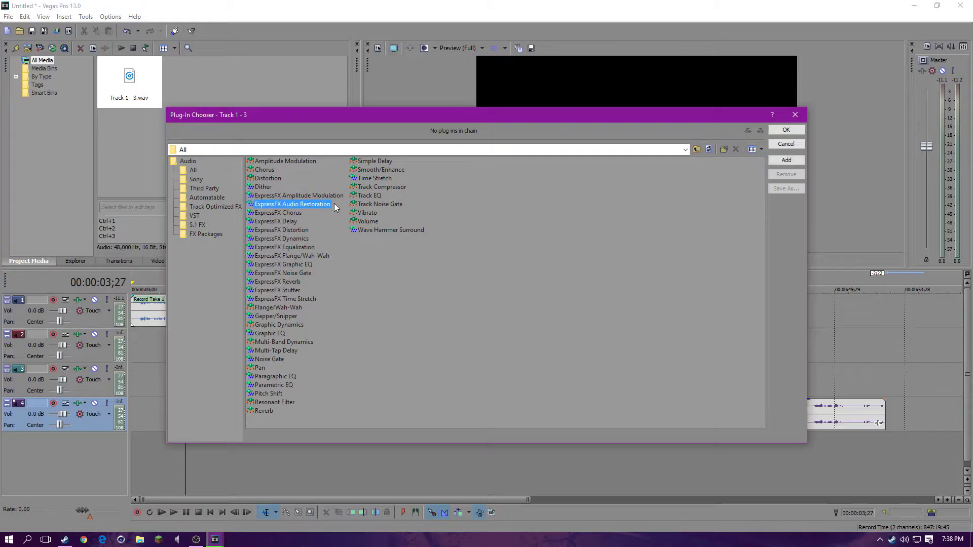
{"action": "left_click", "coordinate": [795, 115]}
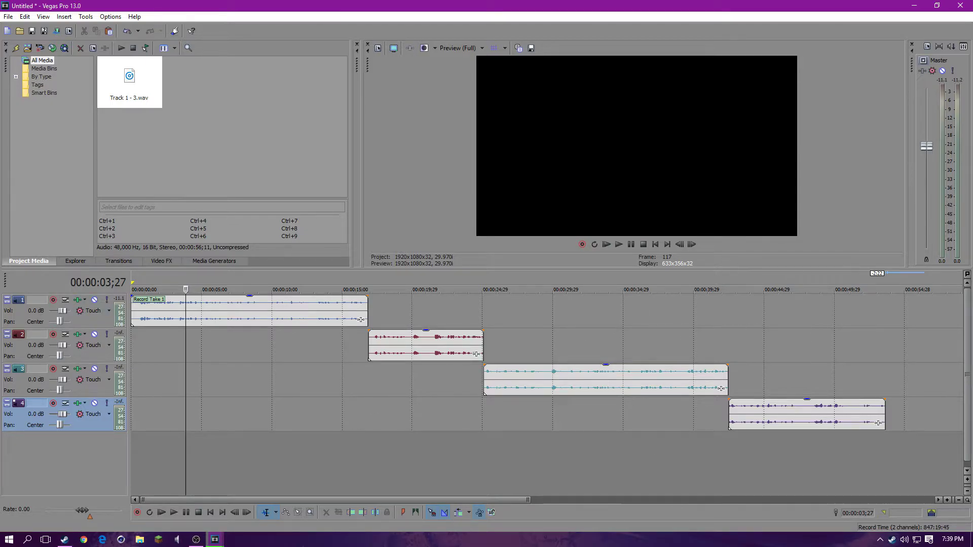
Examine the Track Noise Gate and Track Compressor settings and the compressor presets in Track 2's audio effects, and close the window
{"action": "left_click", "coordinate": [394, 296]}
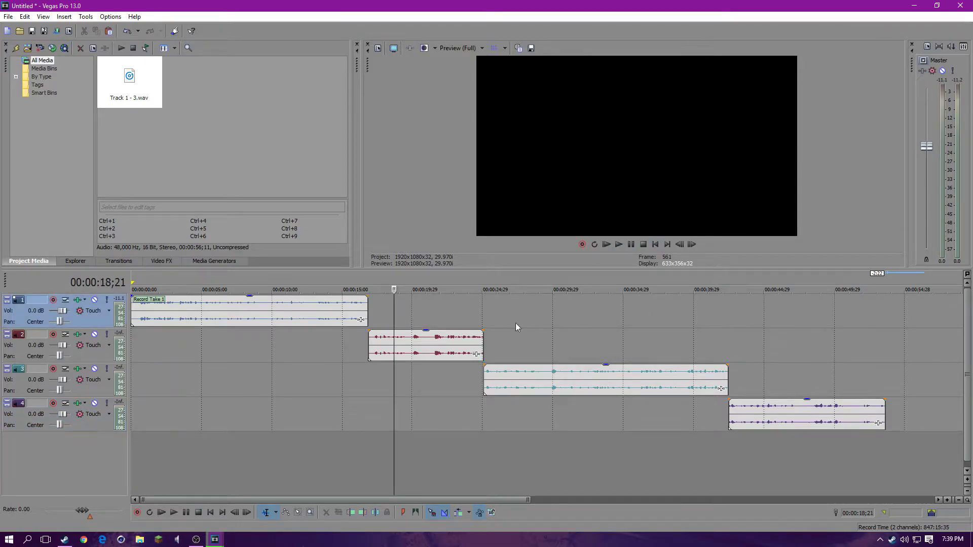
{"action": "left_click", "coordinate": [512, 345]}
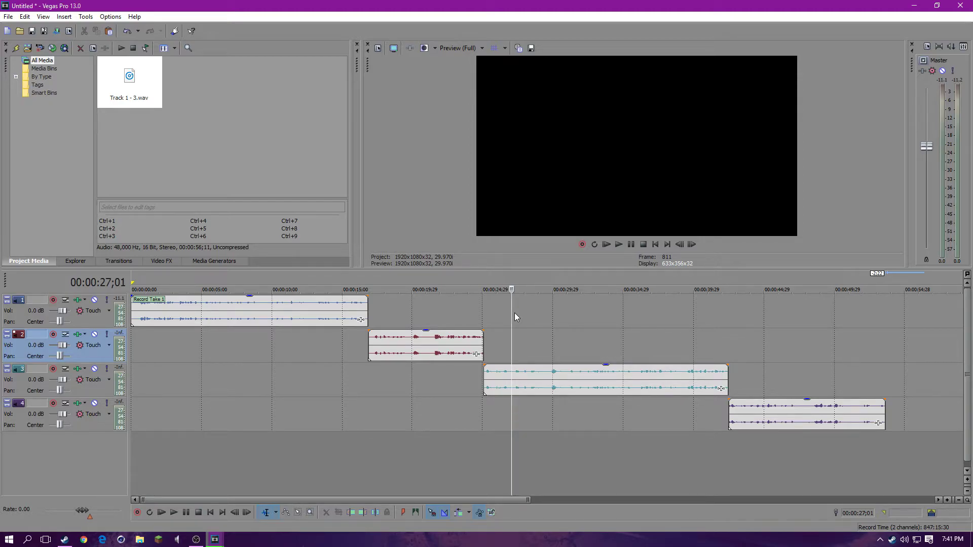
{"action": "left_click", "coordinate": [78, 336]}
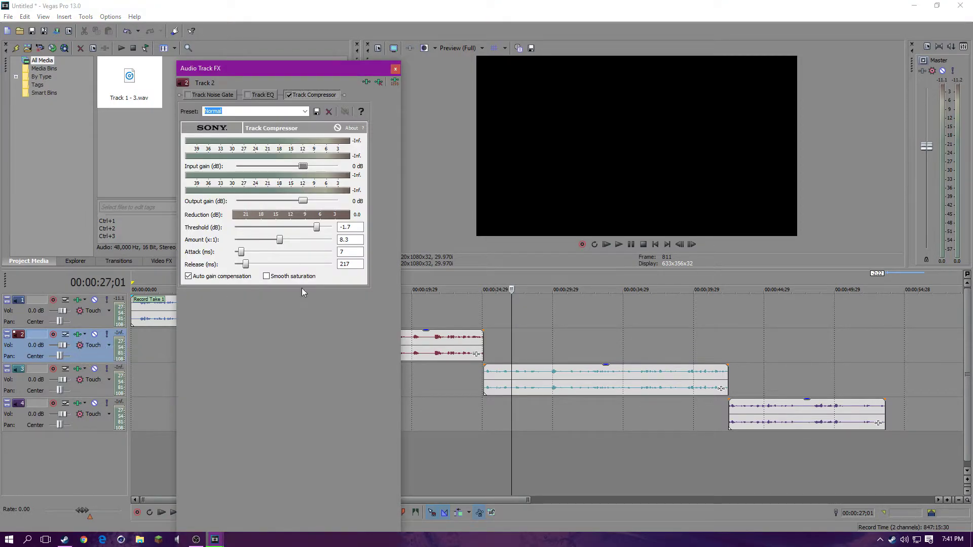
{"action": "left_click", "coordinate": [208, 94]}
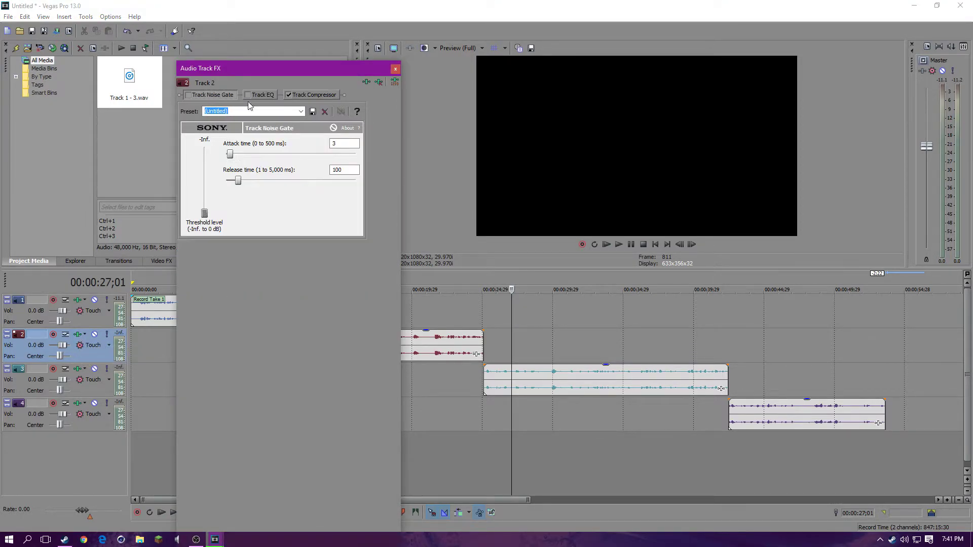
{"action": "left_click", "coordinate": [303, 94]}
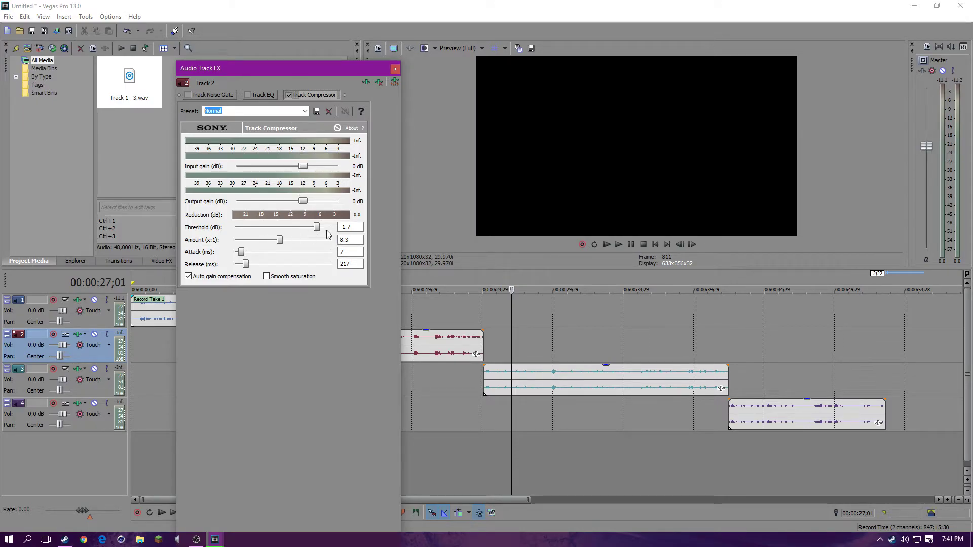
{"action": "mouse_move", "coordinate": [280, 245]}
{"action": "left_mouse_down"}
{"action": "mouse_move", "coordinate": [297, 248]}
{"action": "mouse_move", "coordinate": [268, 256]}
{"action": "mouse_move", "coordinate": [277, 257]}
{"action": "left_mouse_up"}
{"action": "left_click", "coordinate": [304, 111]}
{"action": "left_click", "coordinate": [273, 165]}
{"action": "left_click", "coordinate": [394, 69]}
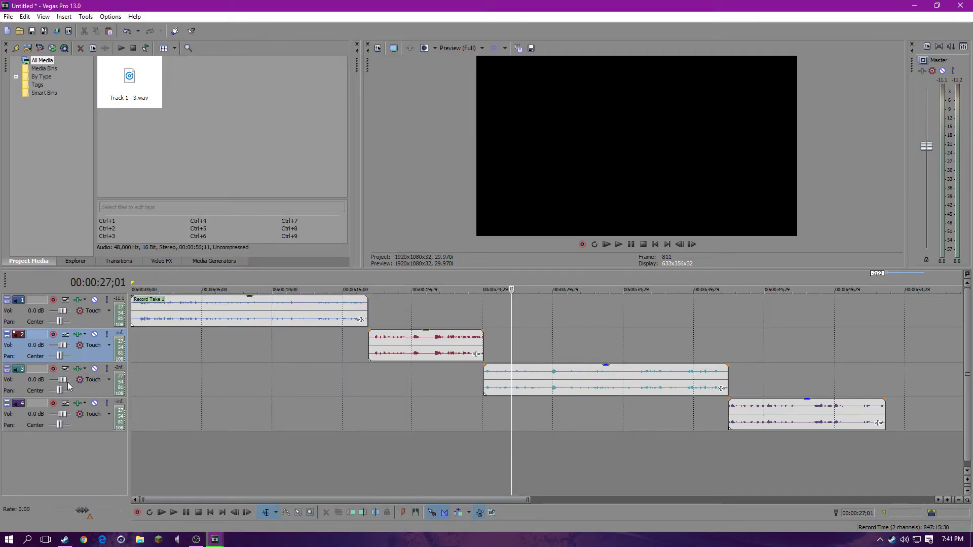
Try the low shelf of Track 3's Track EQ at 291 Hz and 12.1 dB, and restore the Normal preset
{"action": "left_click", "coordinate": [77, 368]}
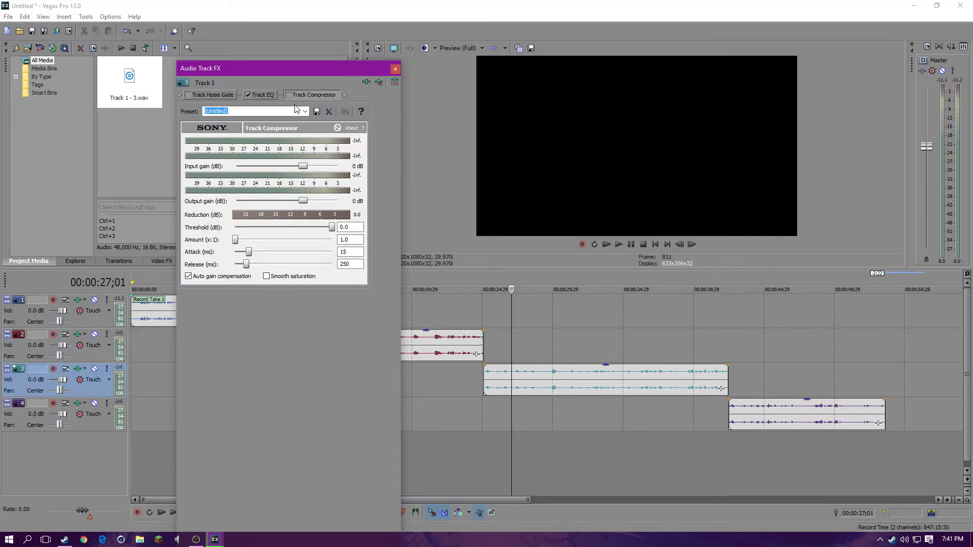
{"action": "left_click", "coordinate": [270, 96]}
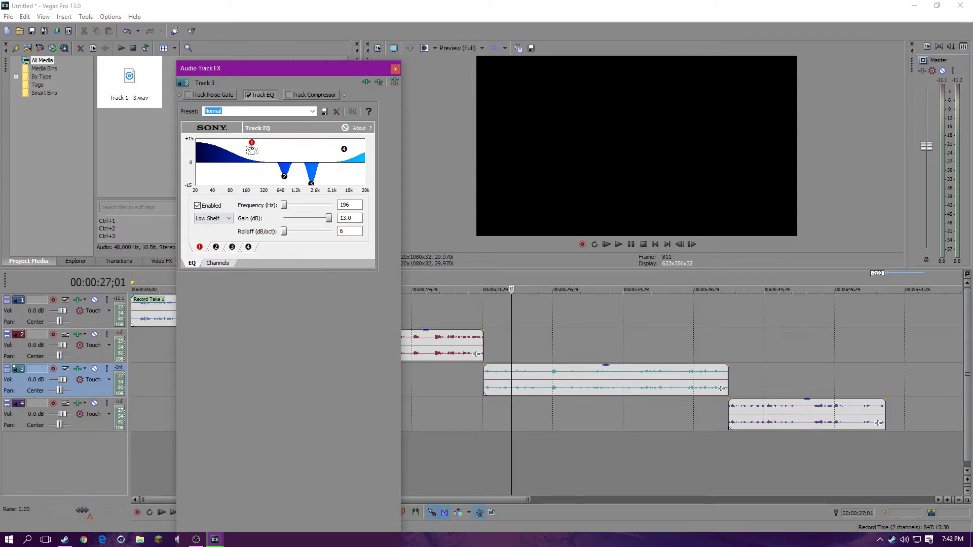
{"action": "mouse_move", "coordinate": [254, 147]}
{"action": "left_mouse_down"}
{"action": "mouse_move", "coordinate": [264, 171]}
{"action": "mouse_move", "coordinate": [349, 161]}
{"action": "mouse_move", "coordinate": [356, 144]}
{"action": "mouse_move", "coordinate": [337, 168]}
{"action": "mouse_move", "coordinate": [233, 146]}
{"action": "mouse_move", "coordinate": [261, 144]}
{"action": "left_mouse_up"}
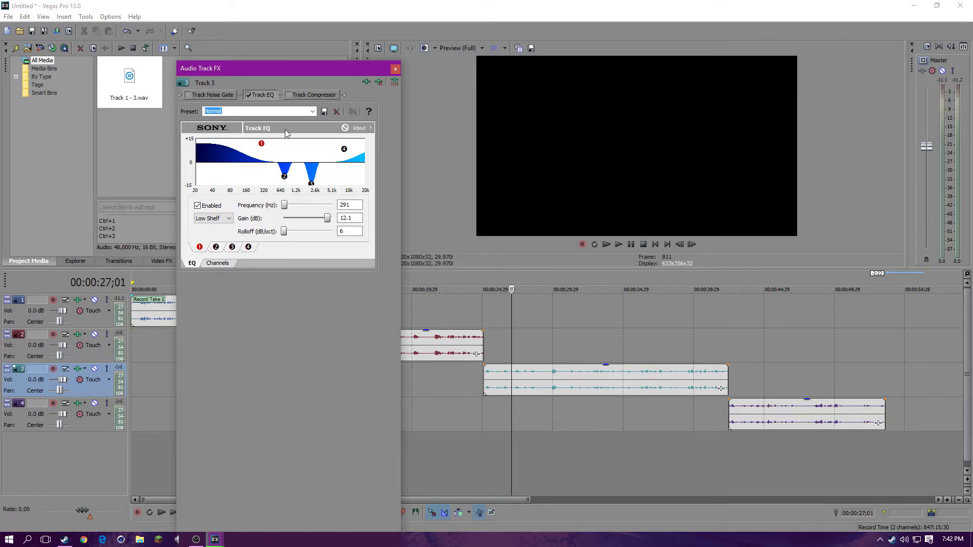
{"action": "left_click", "coordinate": [312, 113]}
{"action": "left_click", "coordinate": [267, 205]}
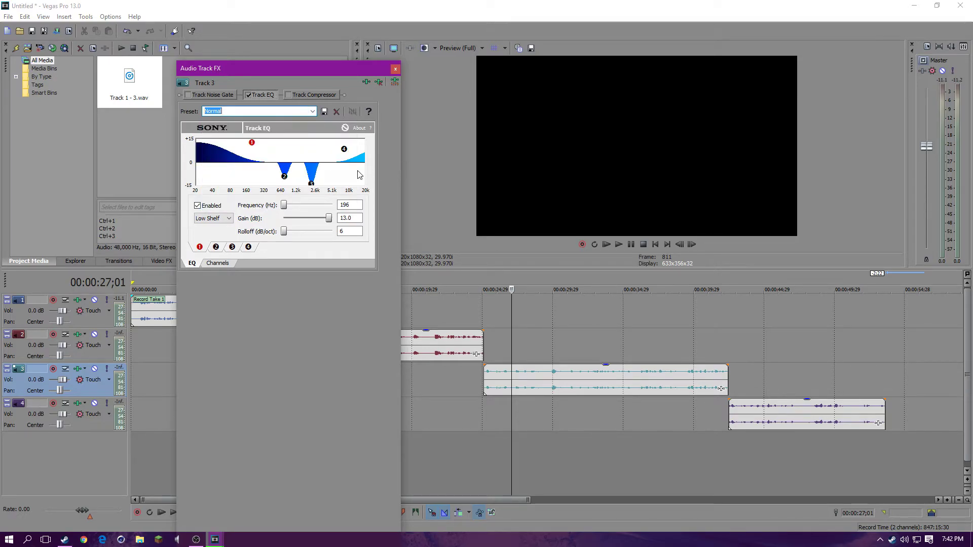
{"action": "left_click", "coordinate": [312, 111]}
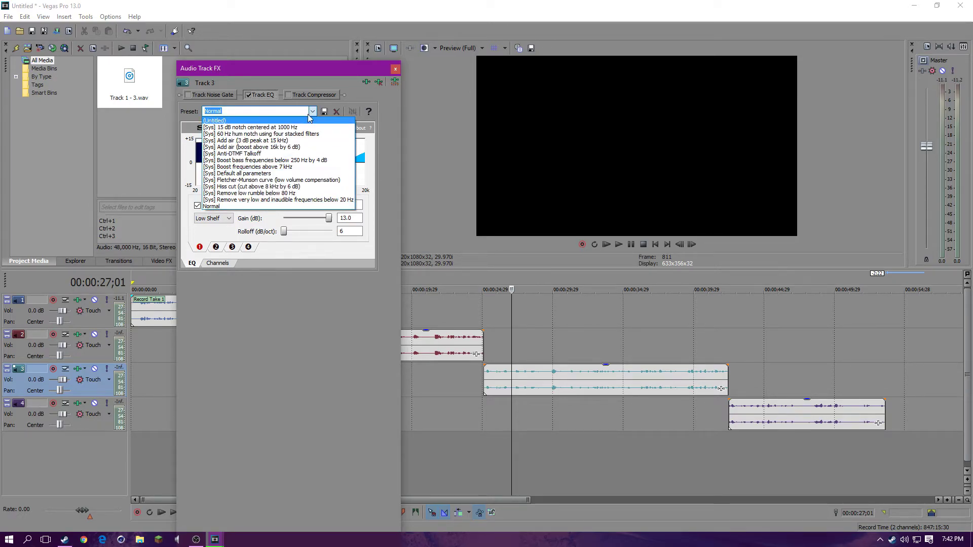
{"action": "left_click", "coordinate": [311, 119]}
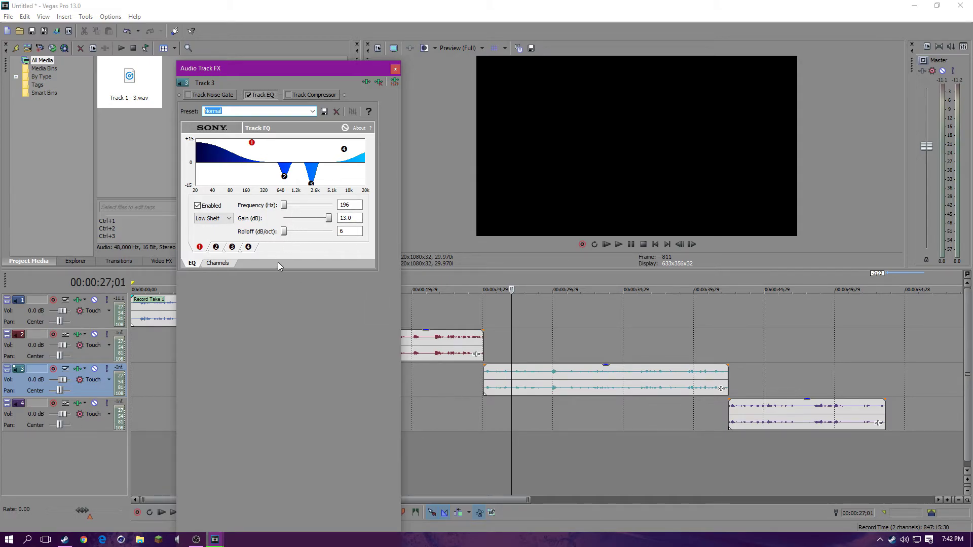
Examine the settings of the individual Track EQ bands on Track 3, including the filter type of the first band
{"action": "left_click", "coordinate": [217, 248]}
{"action": "left_click", "coordinate": [233, 248]}
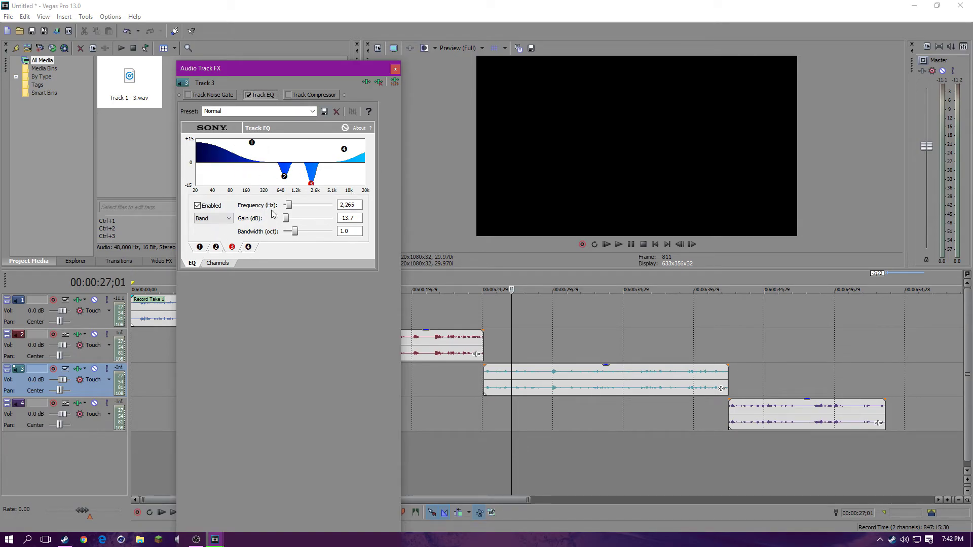
{"action": "left_click", "coordinate": [205, 248]}
{"action": "left_click", "coordinate": [226, 221]}
{"action": "left_click", "coordinate": [225, 226]}
{"action": "left_click", "coordinate": [247, 249]}
{"action": "left_click", "coordinate": [201, 247]}
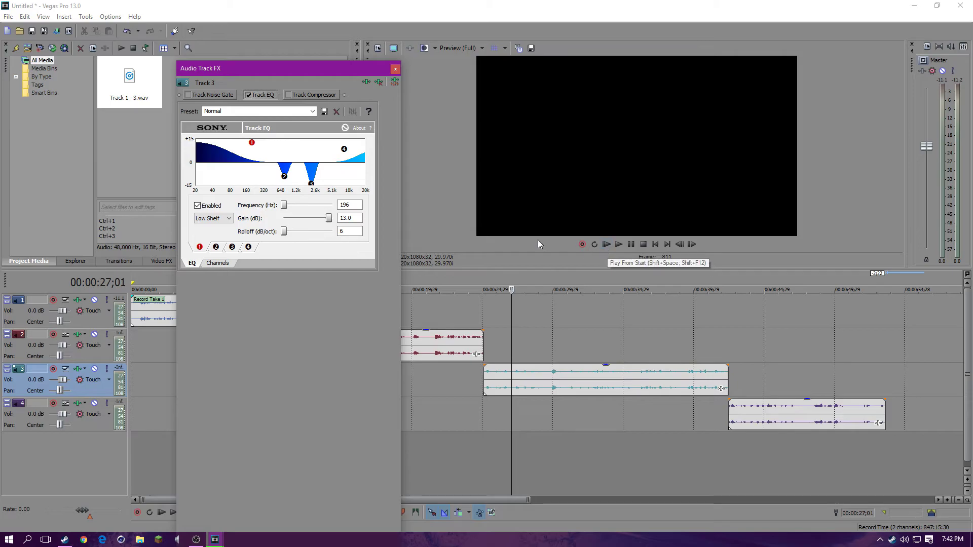
During playback, raise Track 3's EQ low shelf and sweep band 3 up to 15 dB and down to -Inf. at 2,846 Hz
{"action": "left_click", "coordinate": [618, 245]}
{"action": "mouse_move", "coordinate": [252, 143]}
{"action": "left_mouse_down"}
{"action": "mouse_move", "coordinate": [291, 174]}
{"action": "mouse_move", "coordinate": [244, 152]}
{"action": "mouse_move", "coordinate": [223, 183]}
{"action": "mouse_move", "coordinate": [242, 150]}
{"action": "mouse_move", "coordinate": [270, 166]}
{"action": "mouse_move", "coordinate": [271, 217]}
{"action": "mouse_move", "coordinate": [224, 165]}
{"action": "mouse_move", "coordinate": [264, 142]}
{"action": "mouse_move", "coordinate": [263, 158]}
{"action": "mouse_move", "coordinate": [263, 140]}
{"action": "left_mouse_up"}
{"action": "left_click_drag", "start_coordinate": [312, 183], "coordinate": [313, 136]}
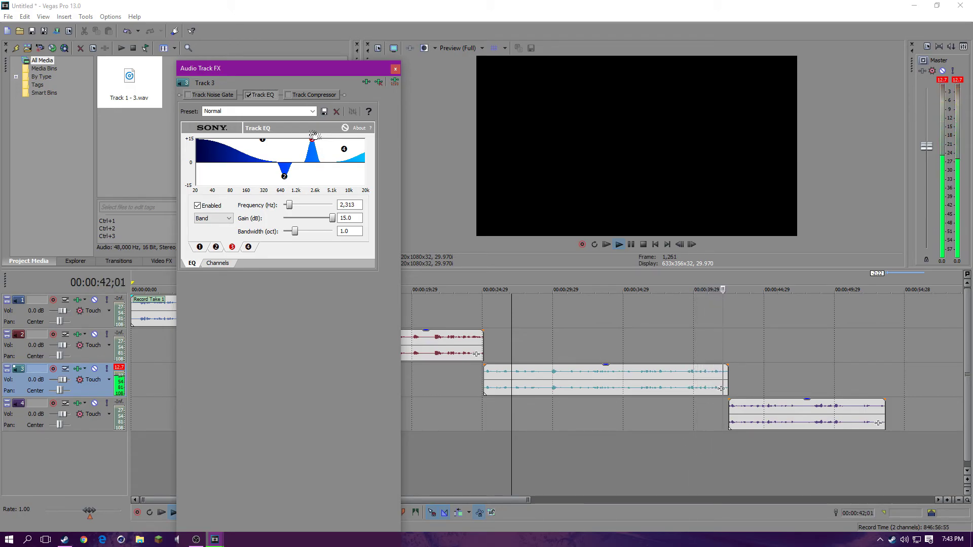
{"action": "left_click_drag", "start_coordinate": [314, 136], "coordinate": [316, 203]}
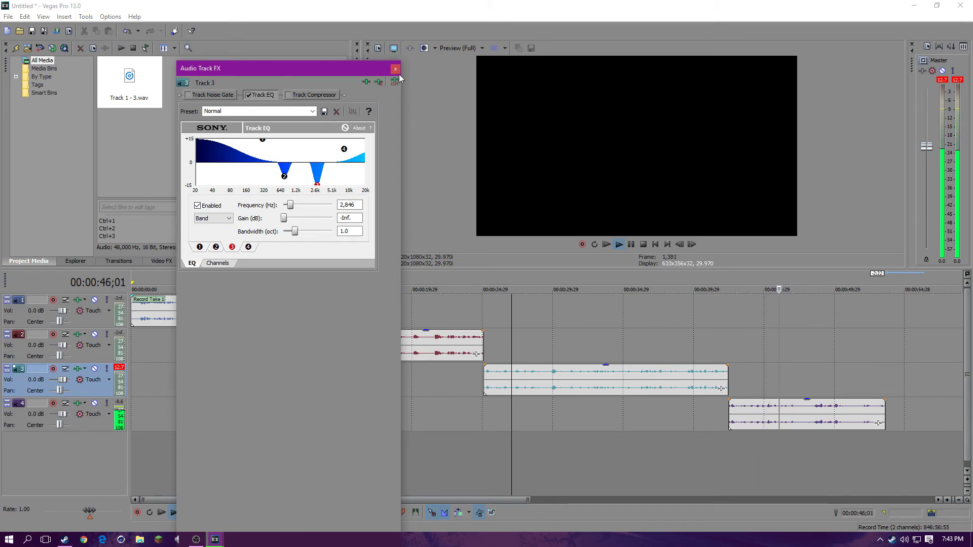
Reapply the Normal preset to Track 3's Track EQ and close the track effects window
{"action": "left_click", "coordinate": [312, 111]}
{"action": "left_click", "coordinate": [266, 207]}
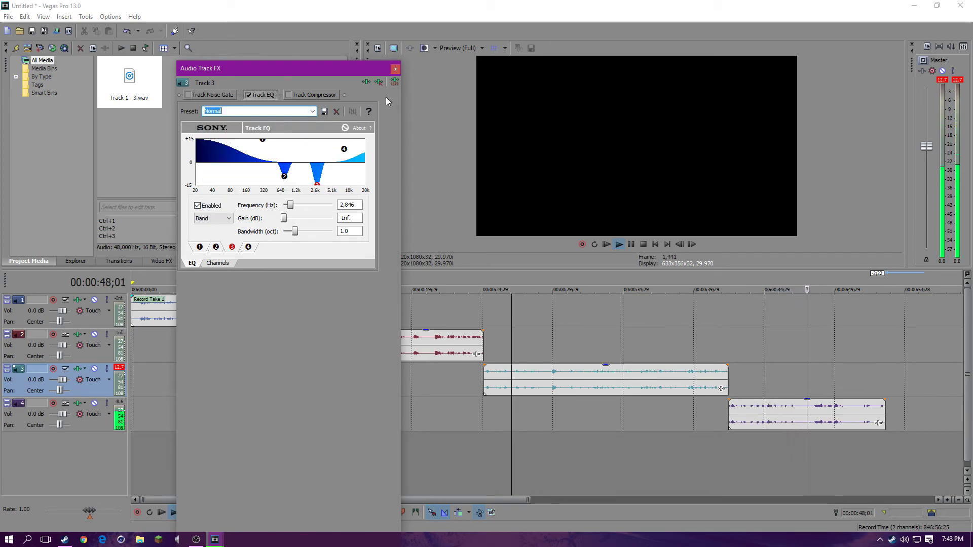
{"action": "left_click", "coordinate": [311, 112]}
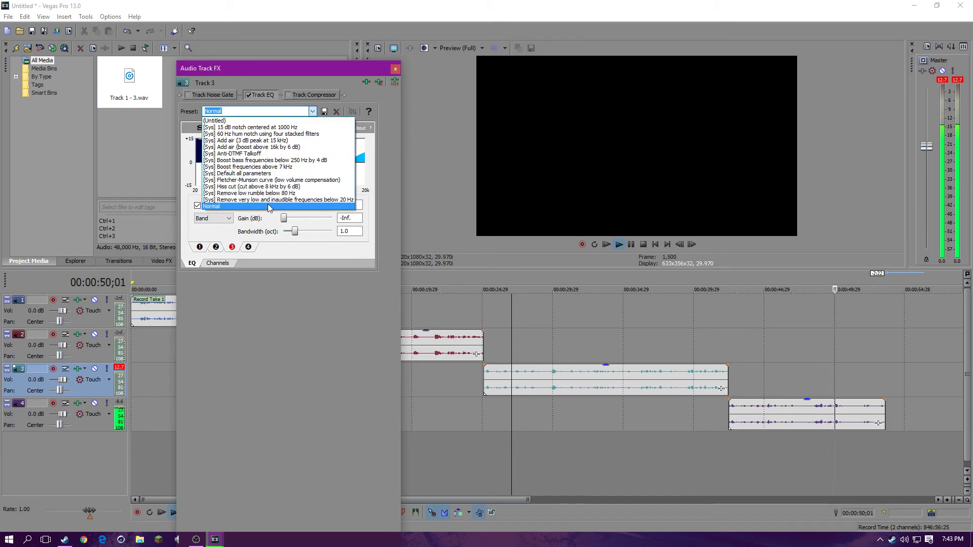
{"action": "left_click", "coordinate": [263, 251]}
{"action": "left_click", "coordinate": [395, 69]}
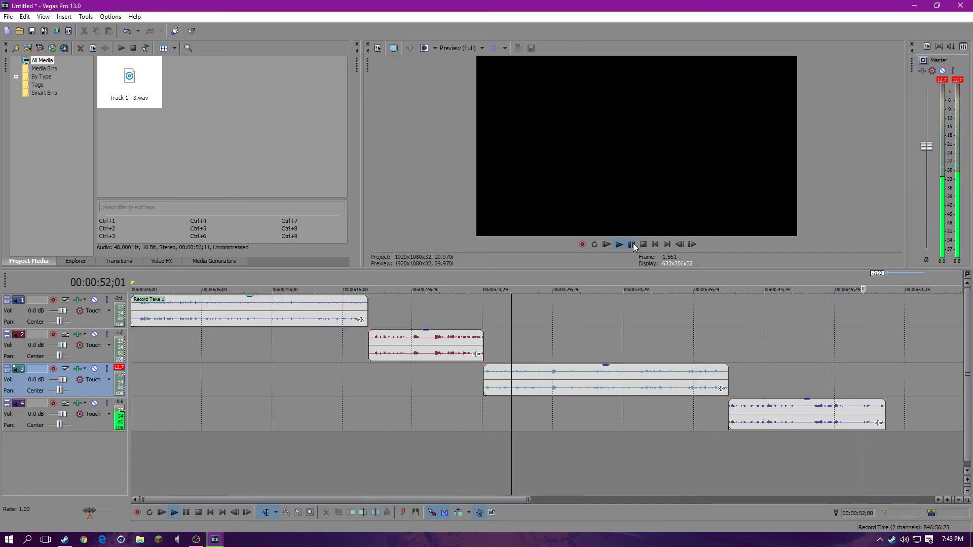